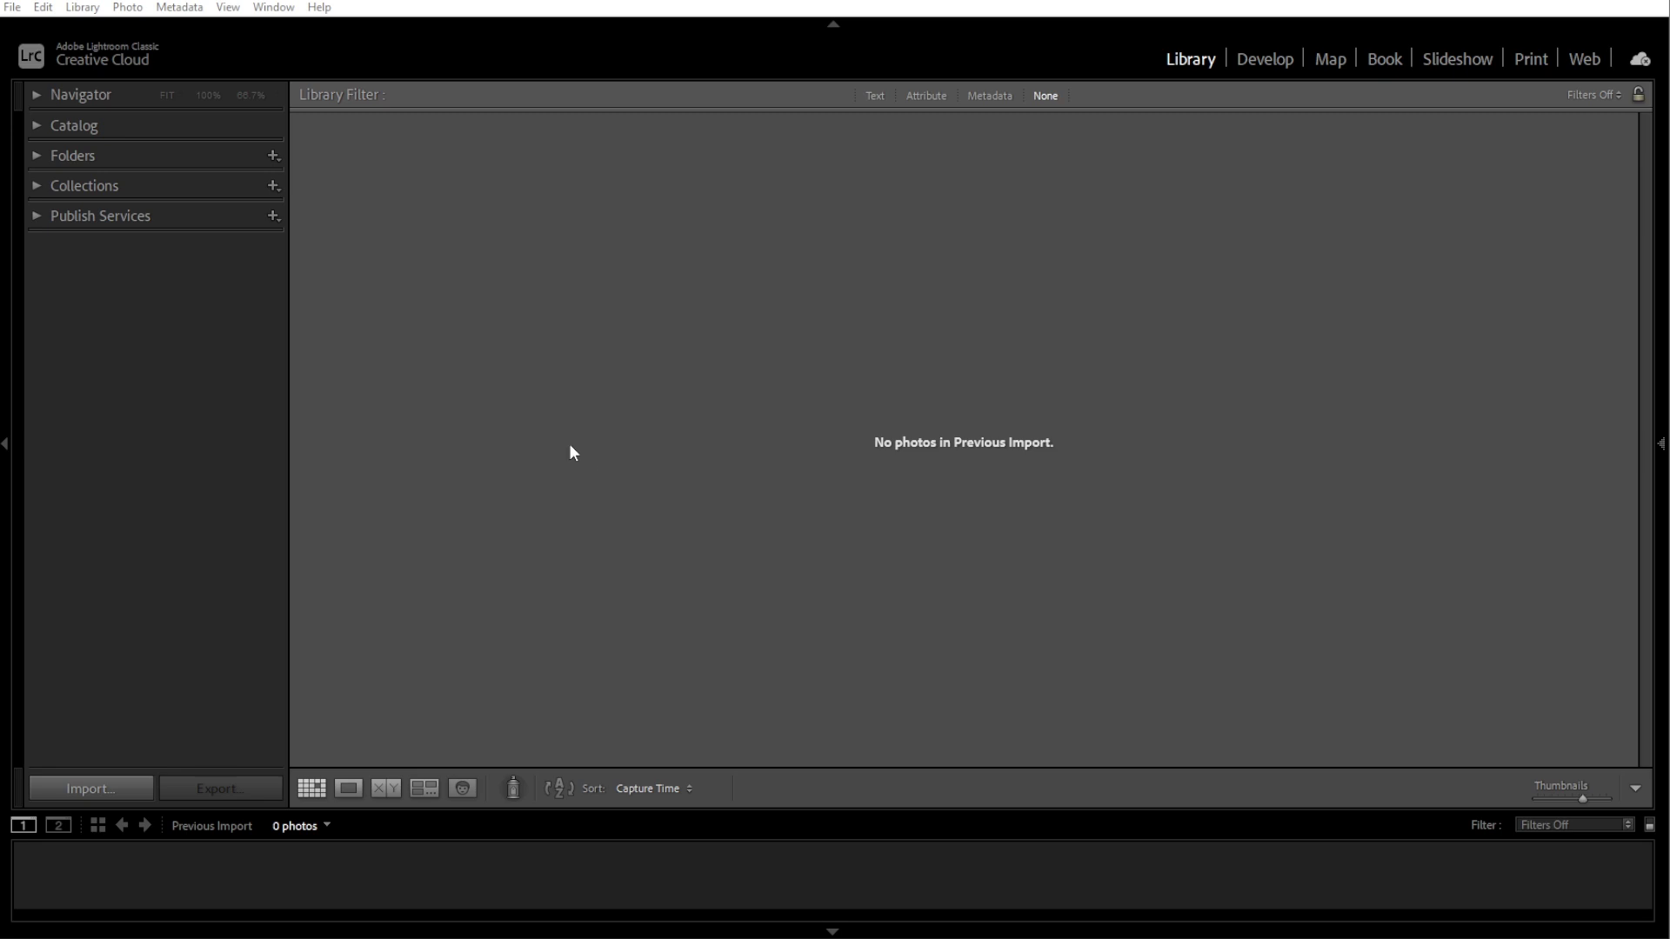
Start a new catalog from the File menu and begin naming it 'New Catalog'.
click(12, 7)
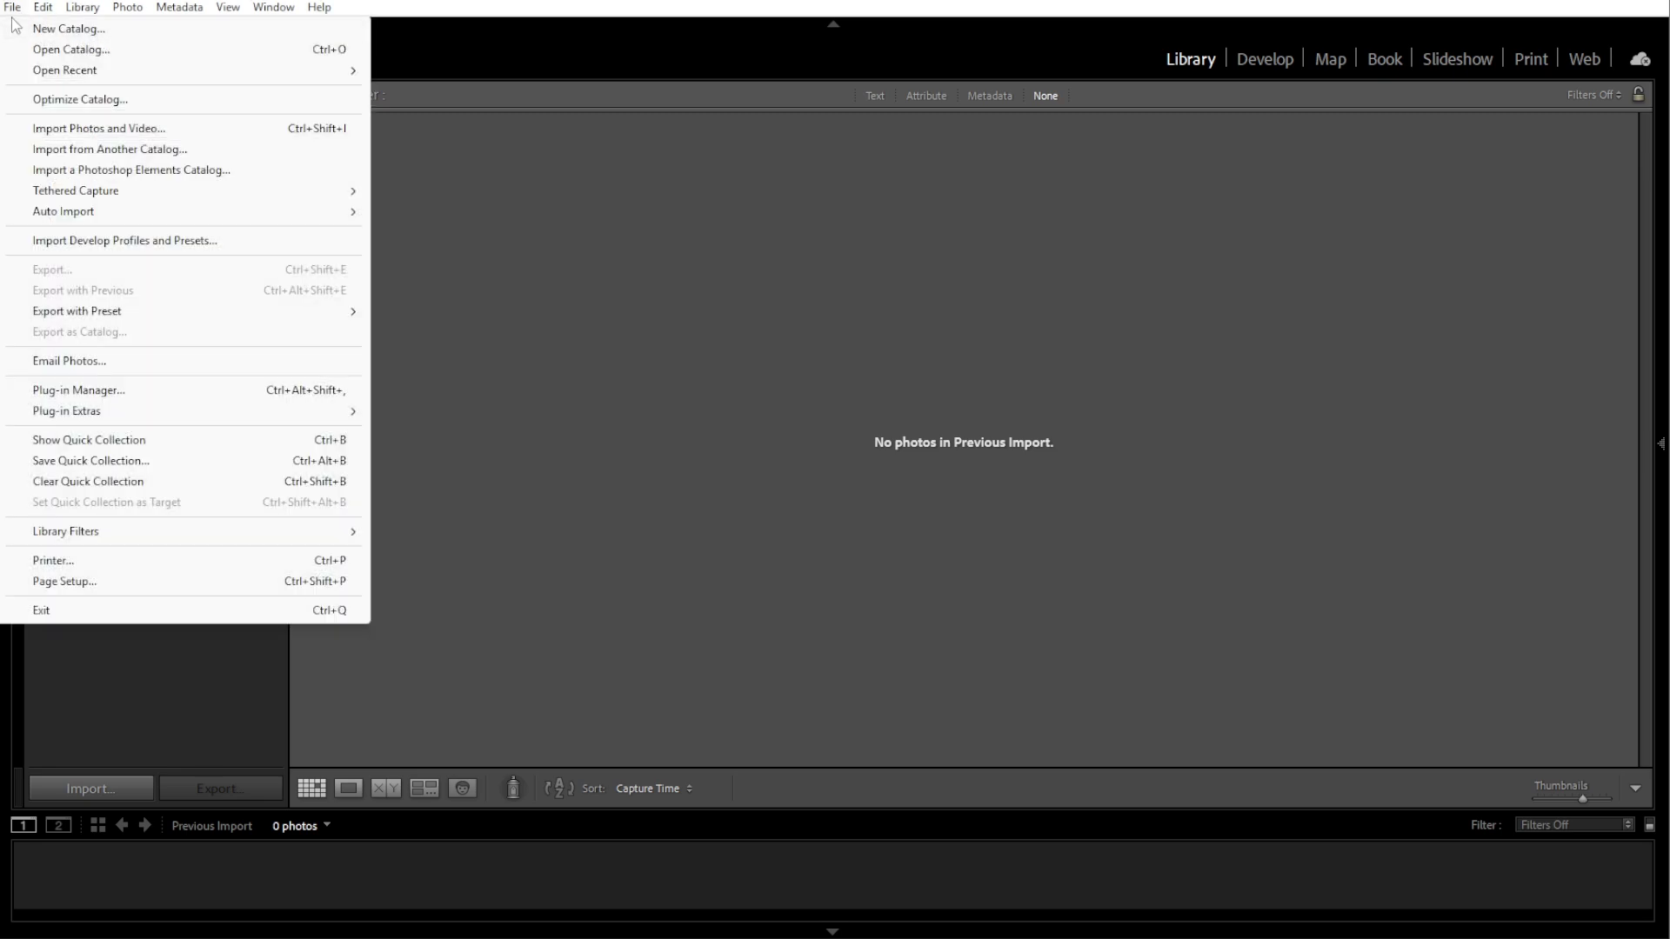
click(66, 28)
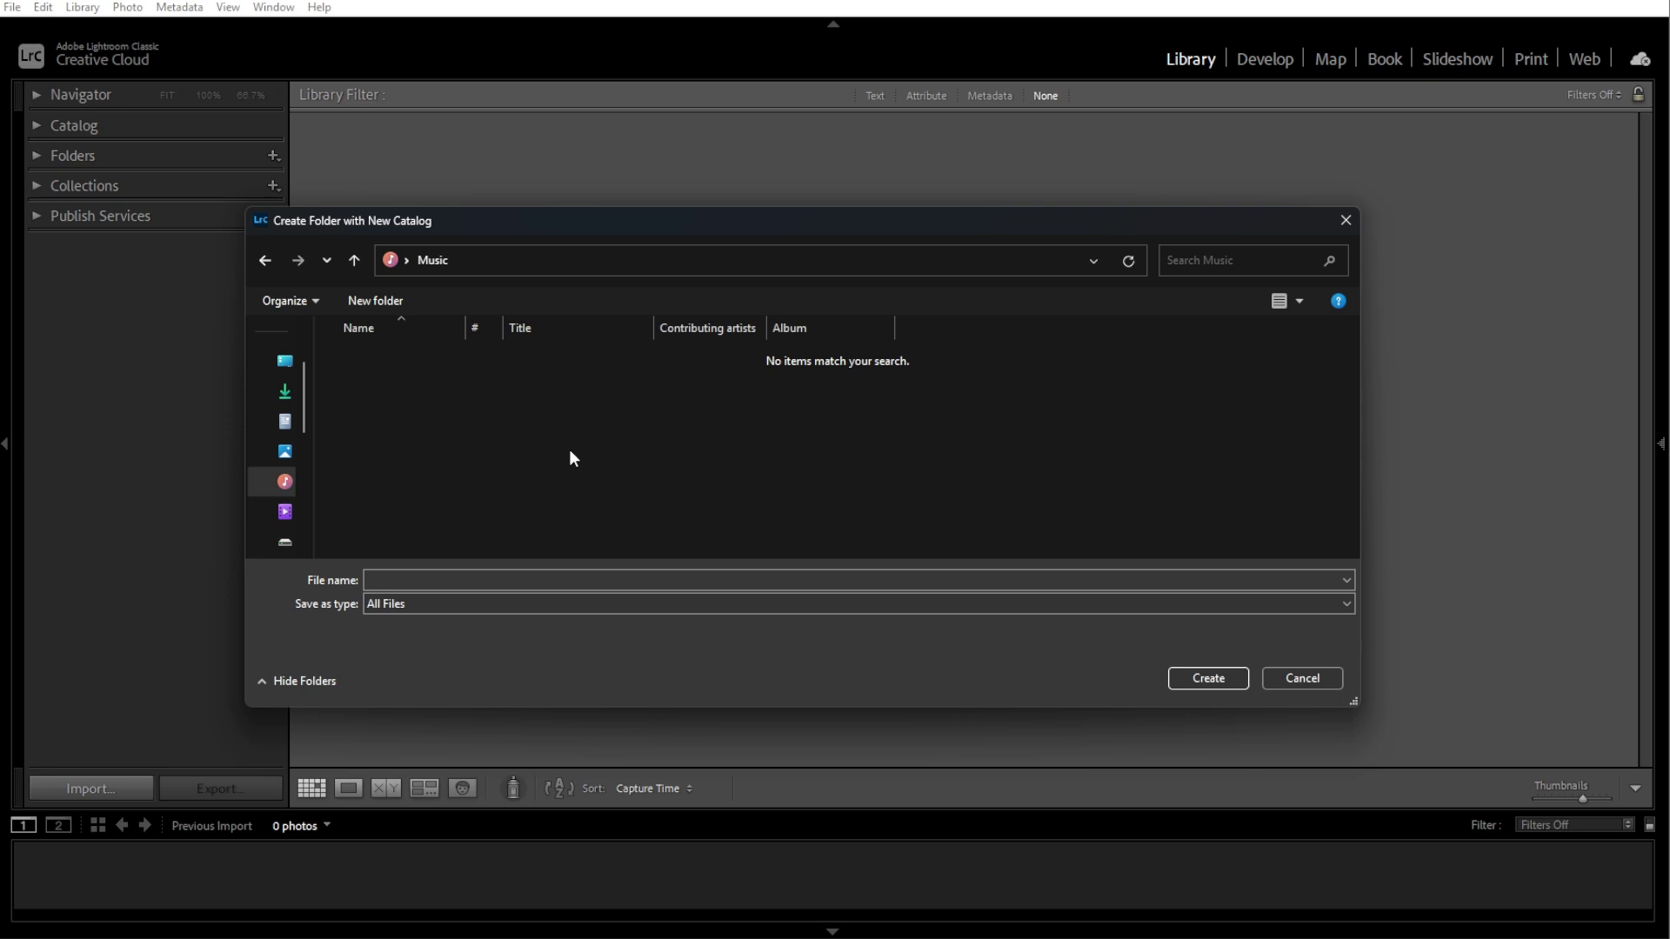
click(499, 581)
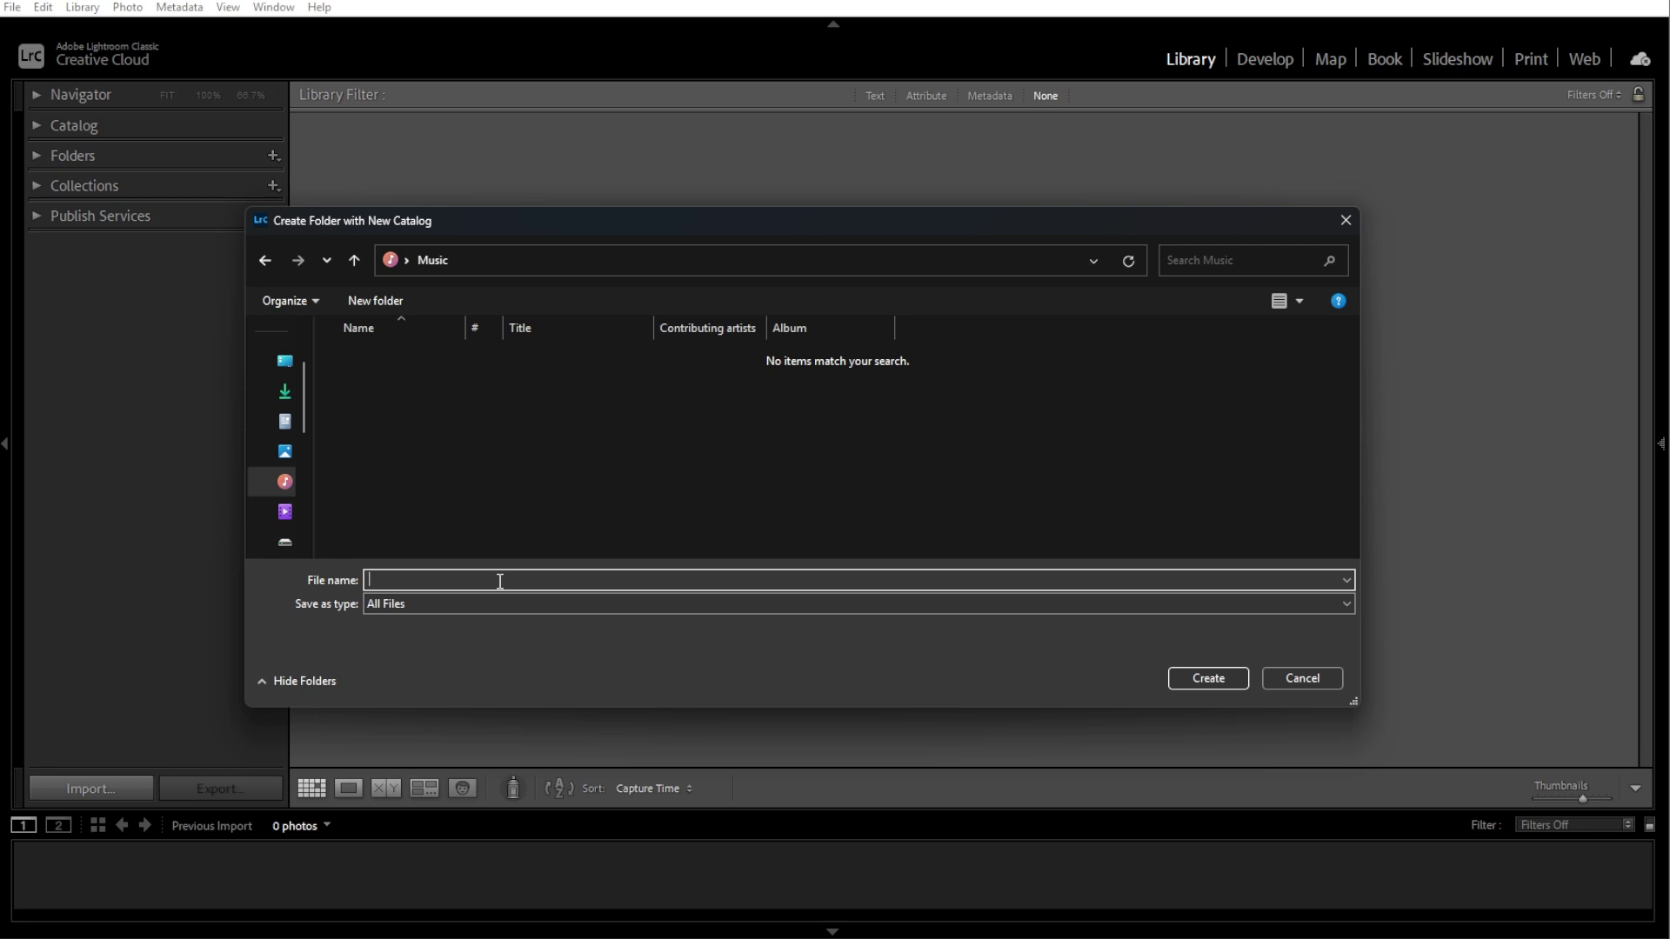
text(New C)
text(atalog)
Create the 'New Catalog' catalog and back up the old catalog as it closes.
click(1214, 676)
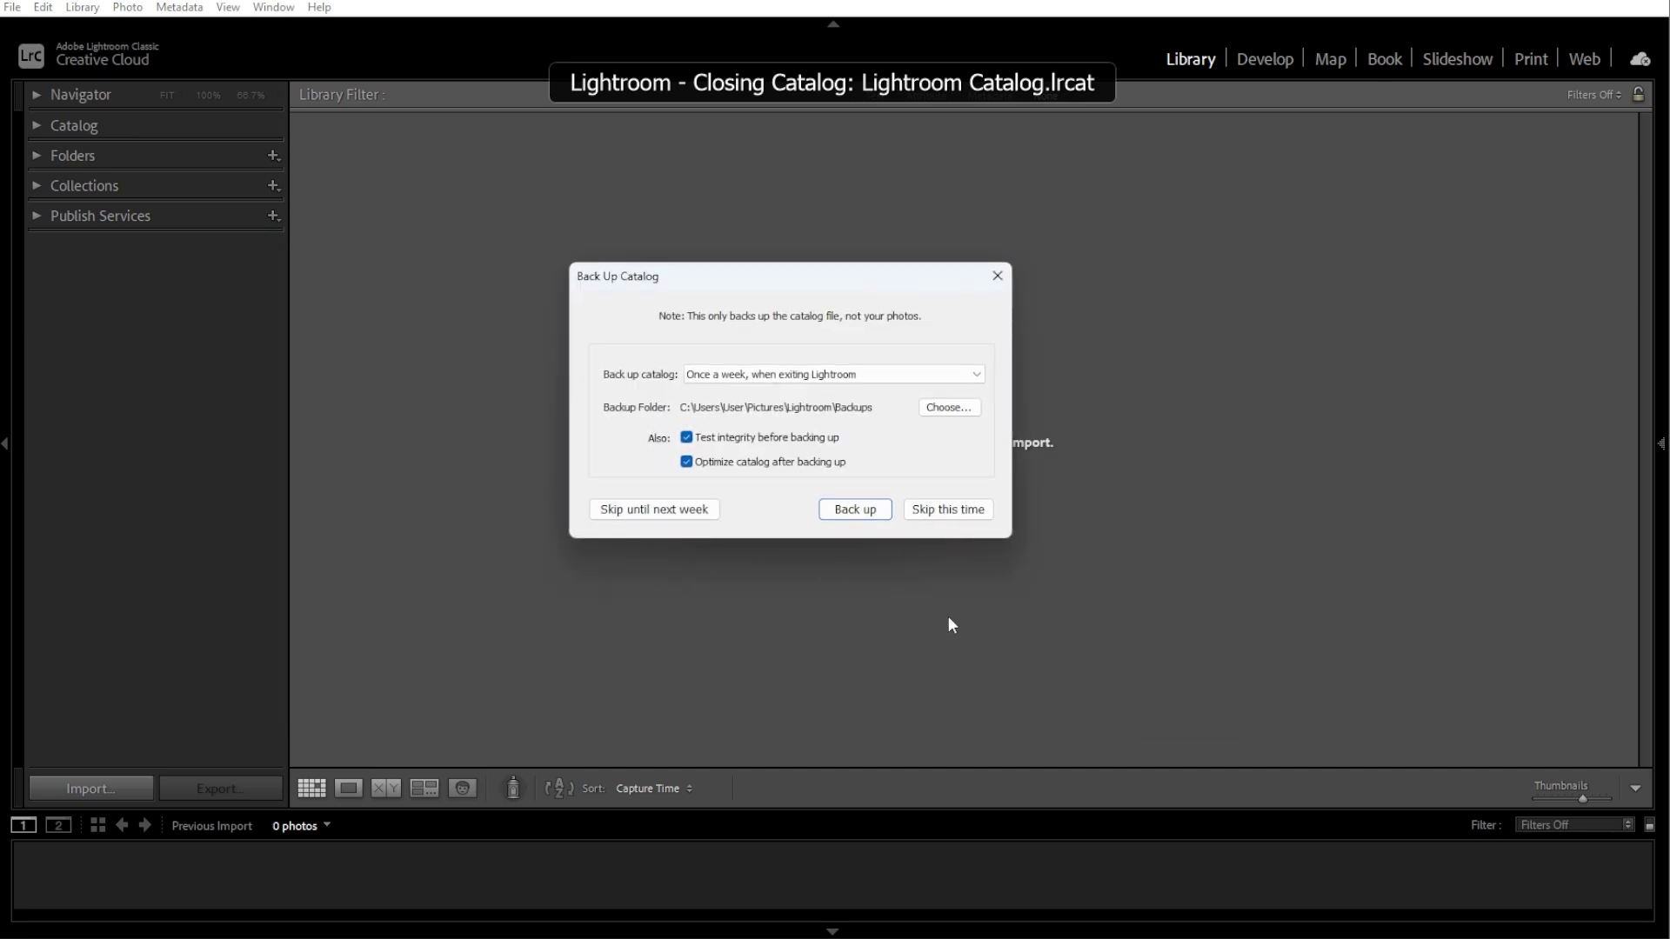
click(856, 508)
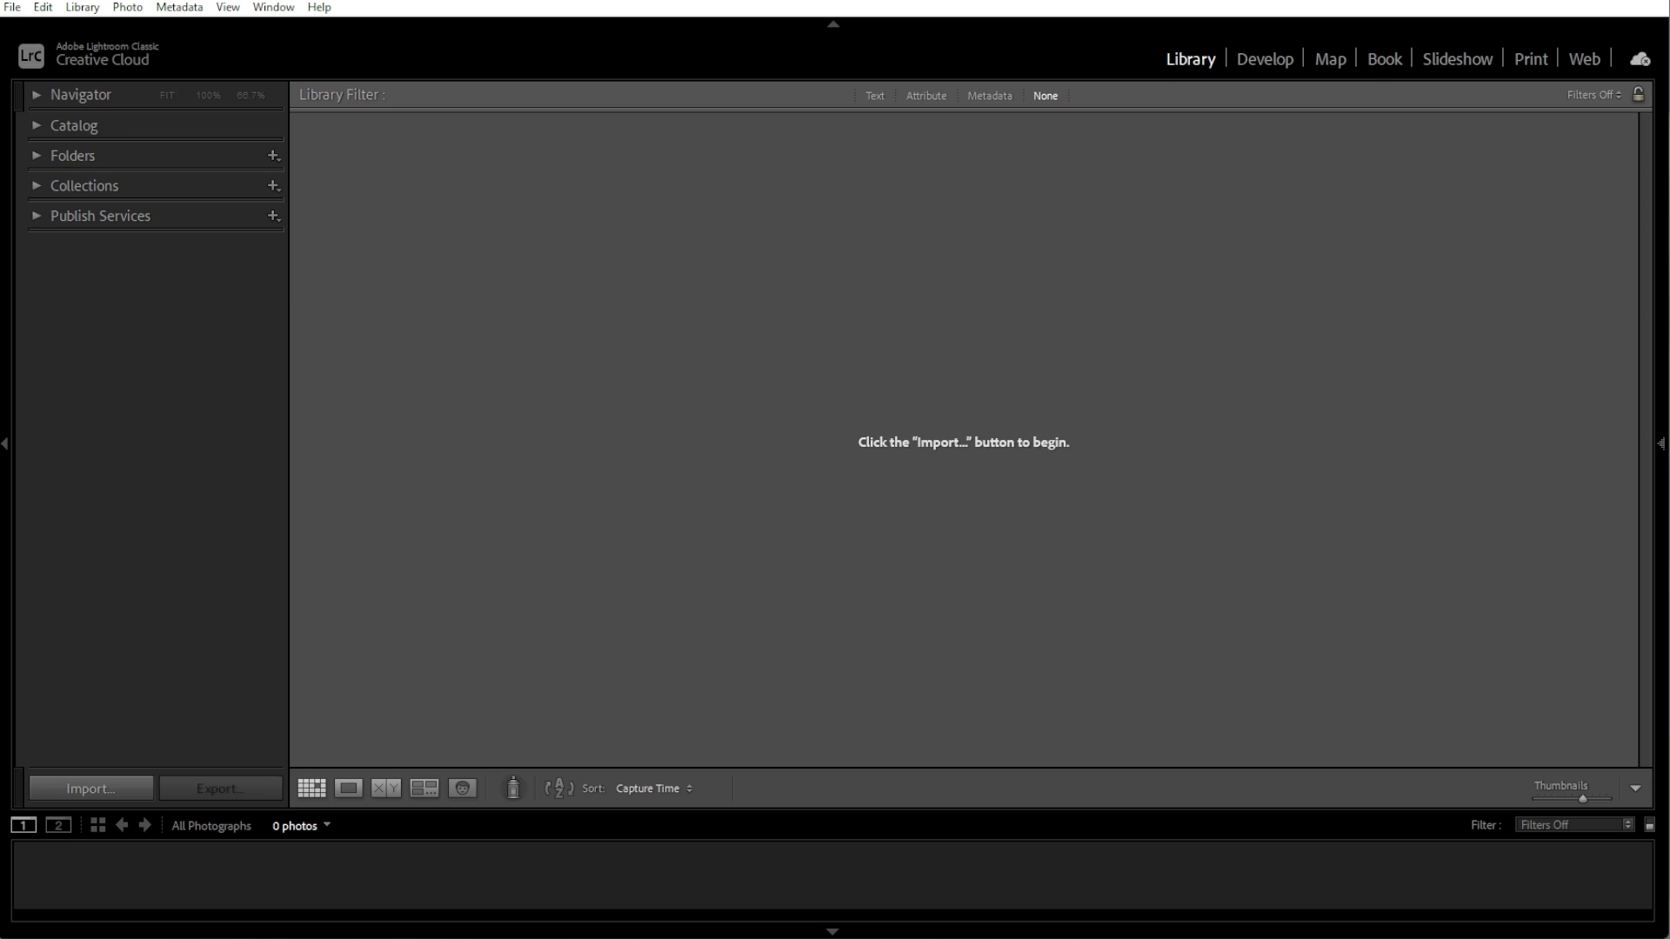
Import the three black-and-white photos from the '1_new catalog' folder.
click(12, 7)
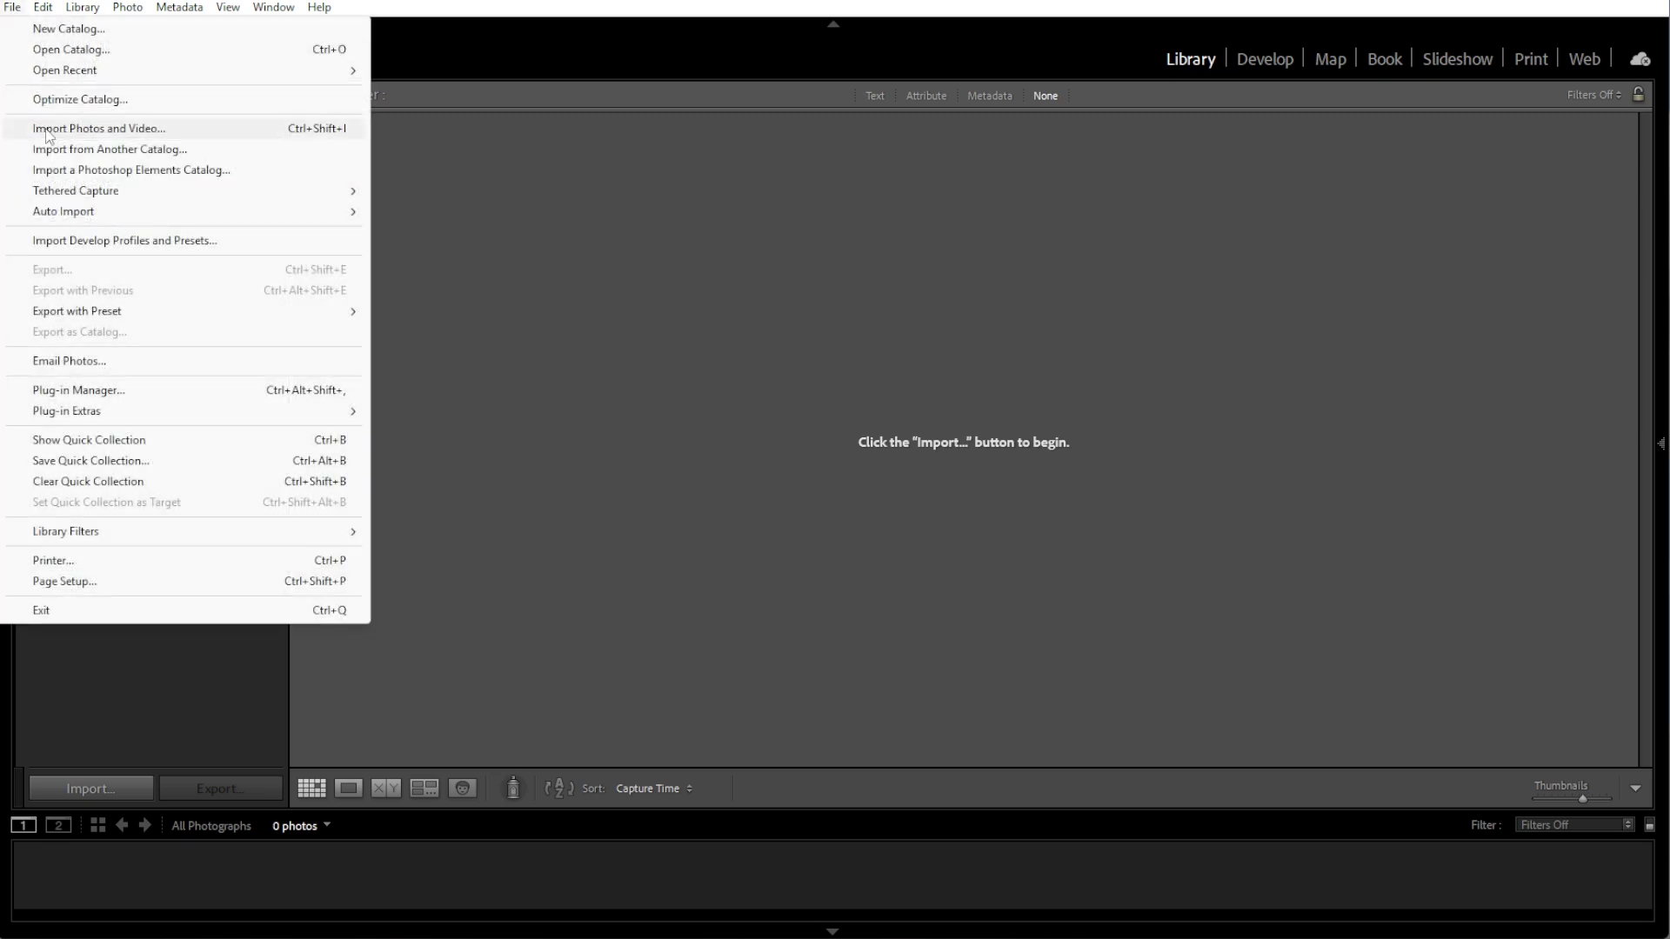
click(98, 129)
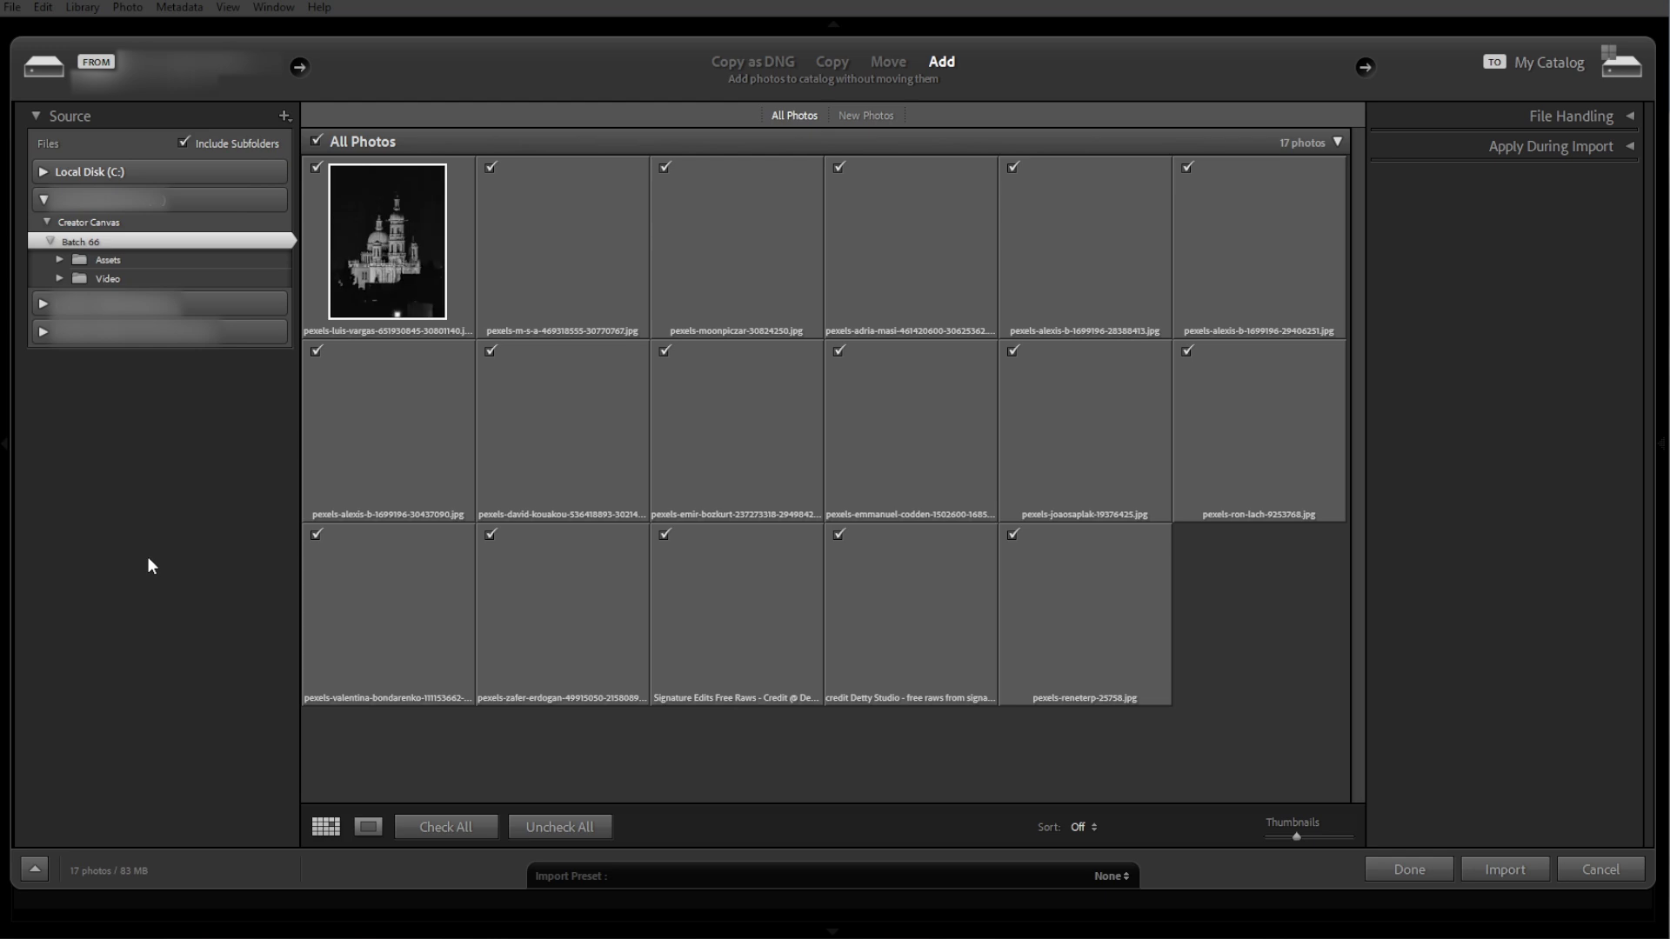
click(109, 261)
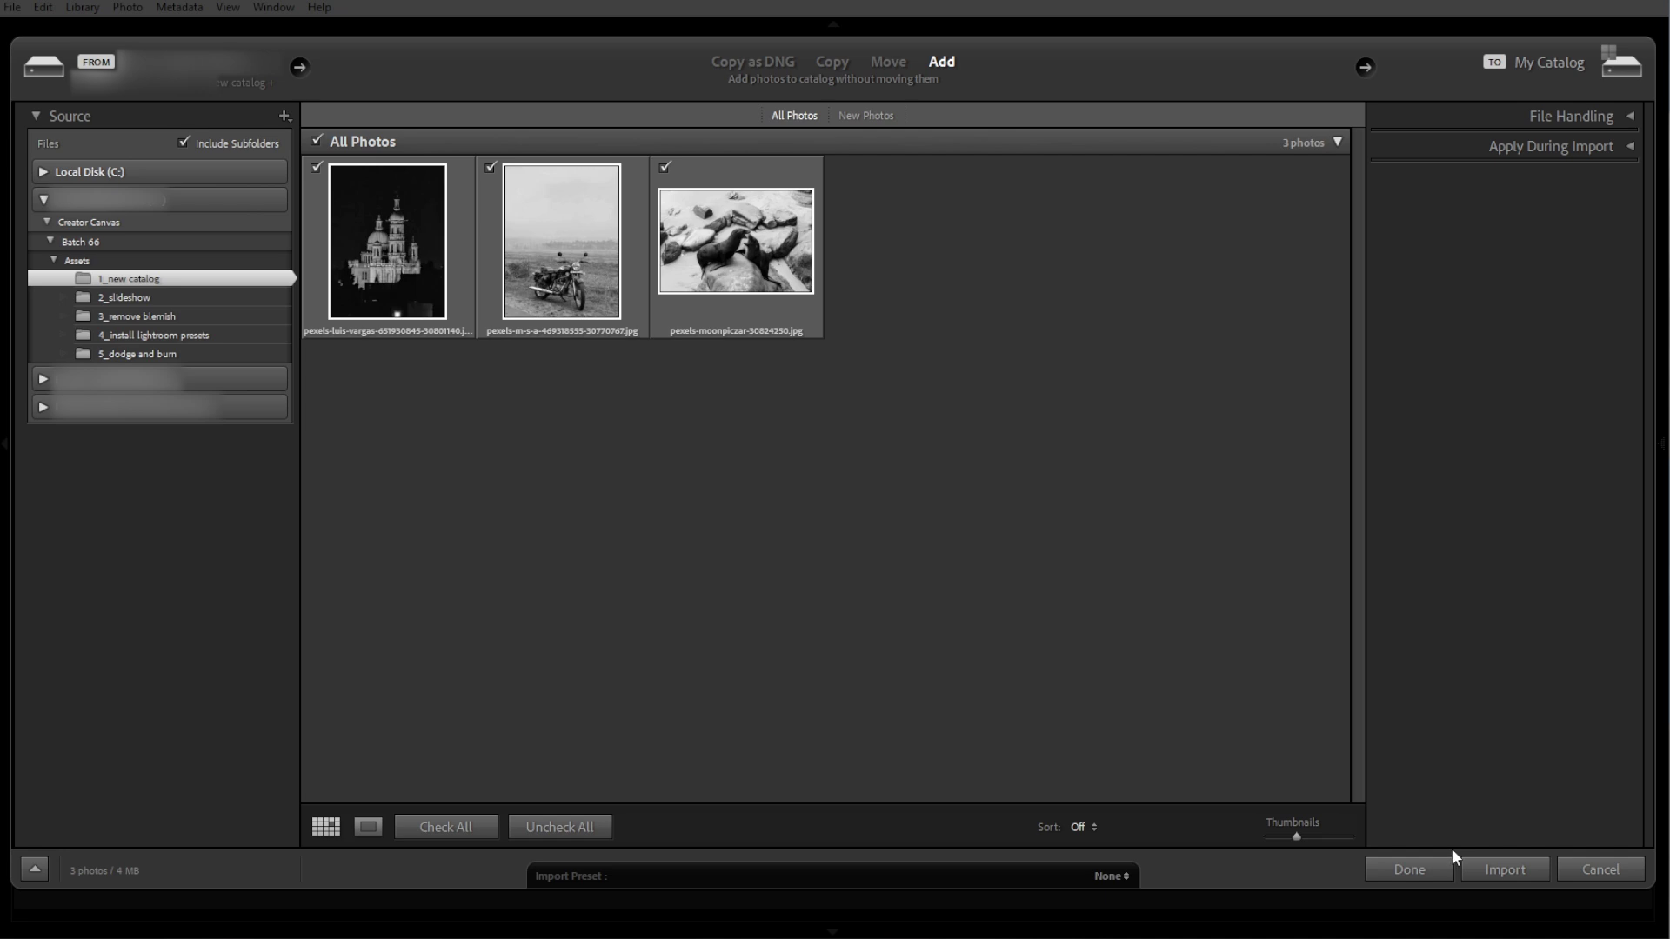
click(1497, 869)
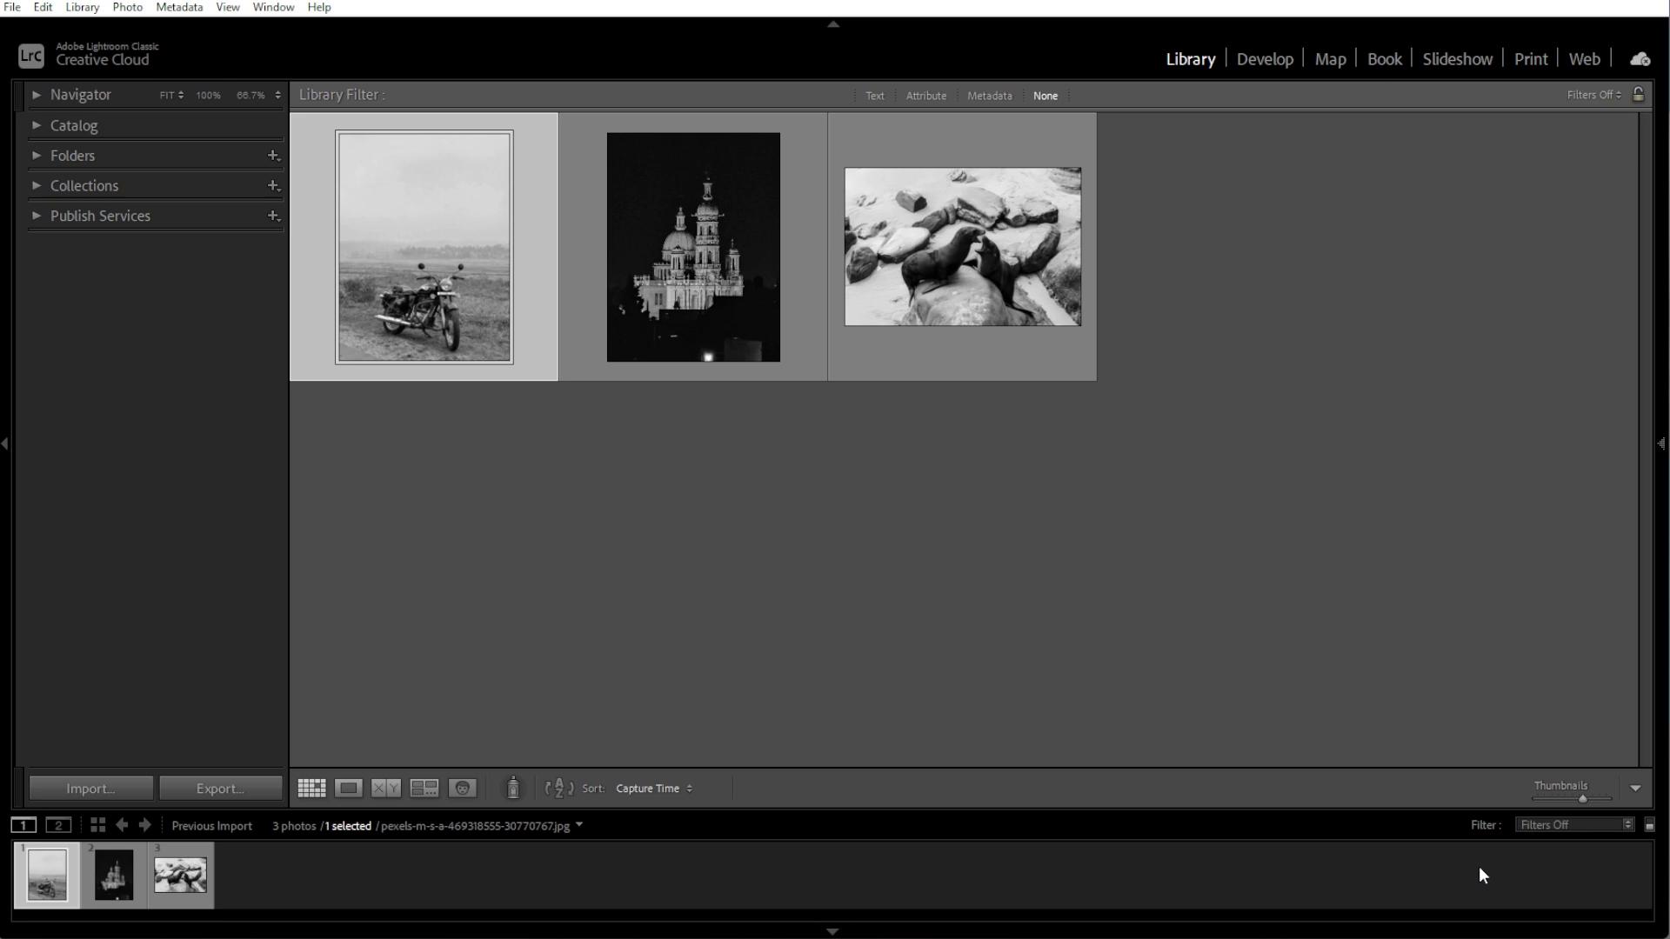
Open the File menu over the Library grid of three imported photos.
click(12, 6)
mouse_move(63, 71)
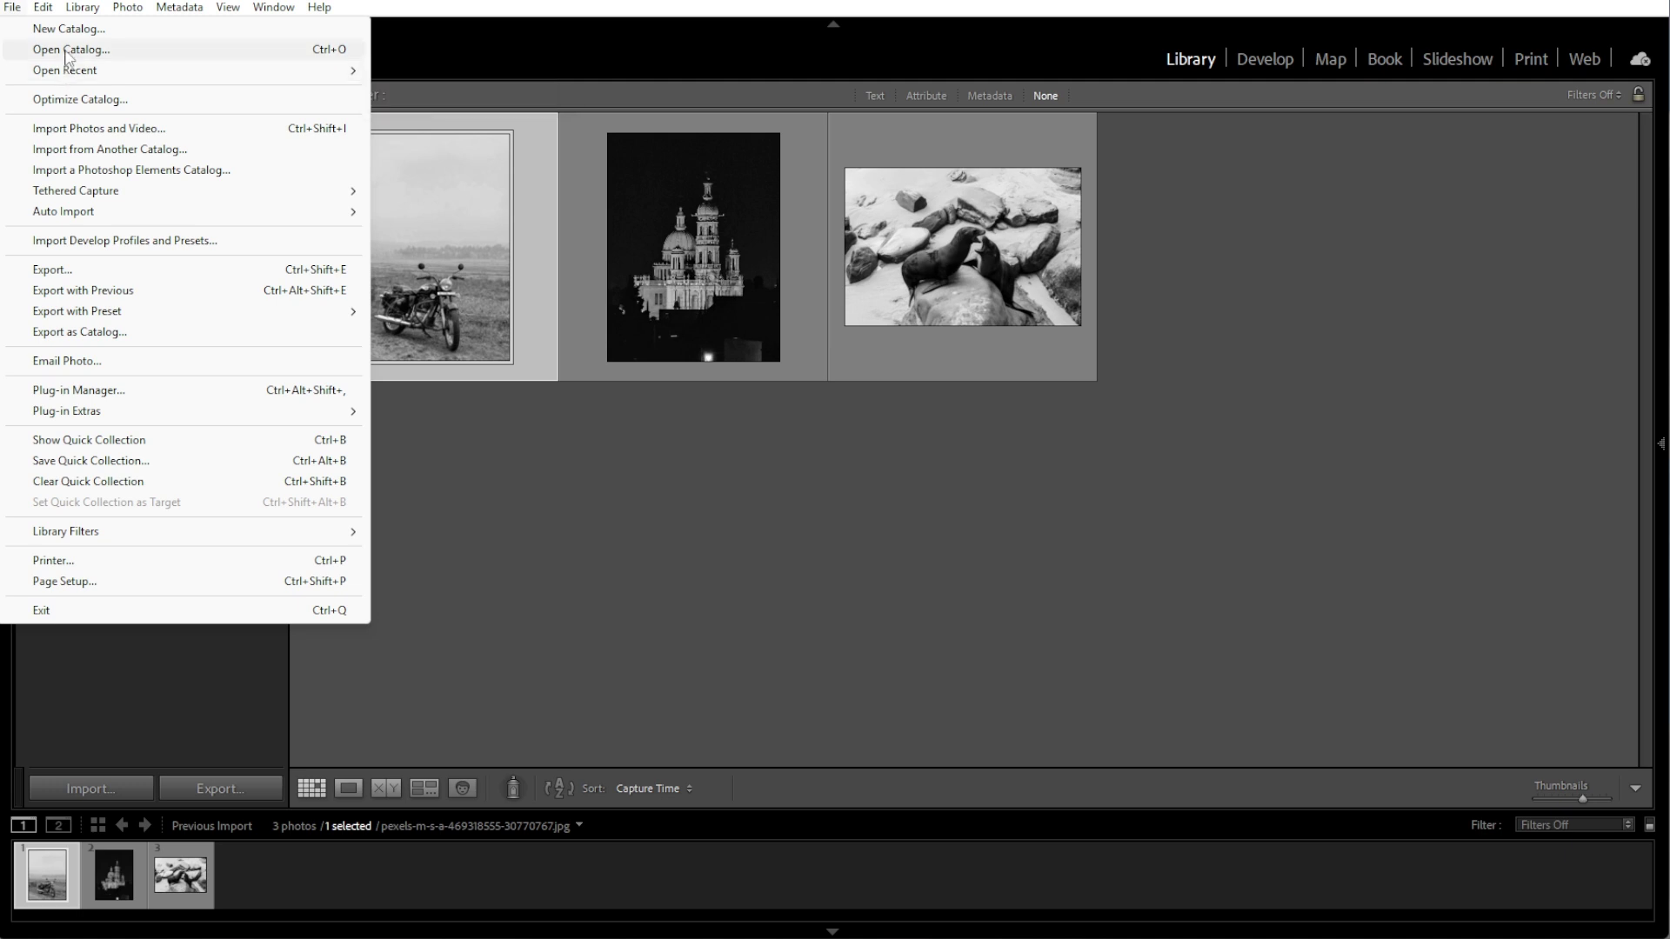
click(591, 498)
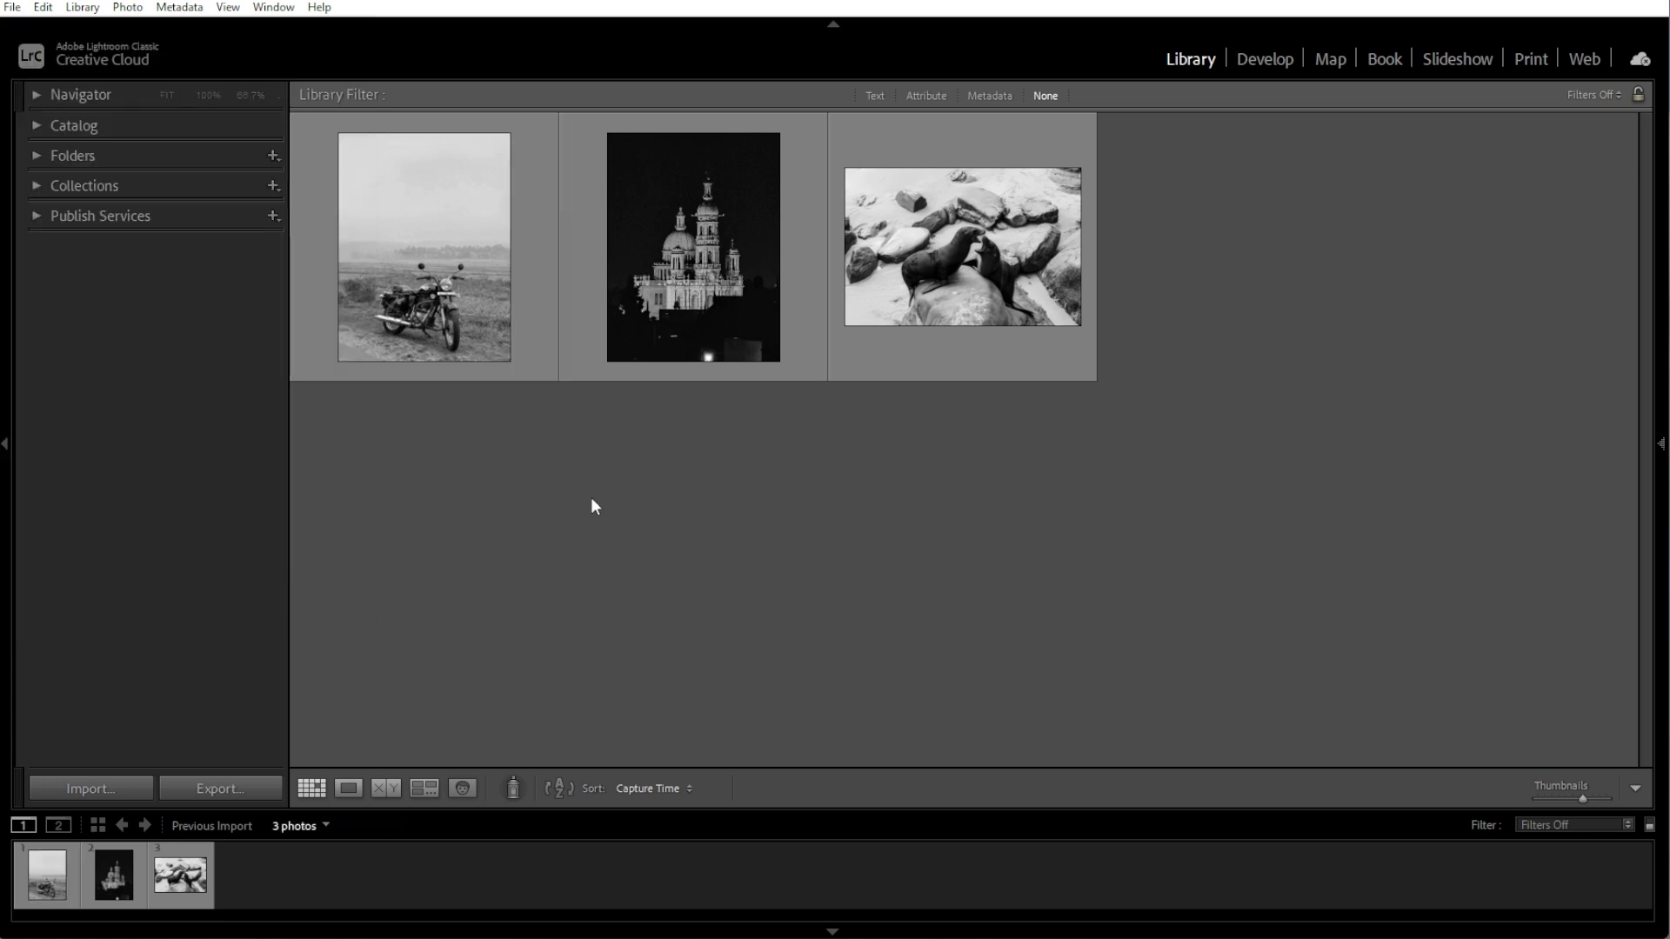